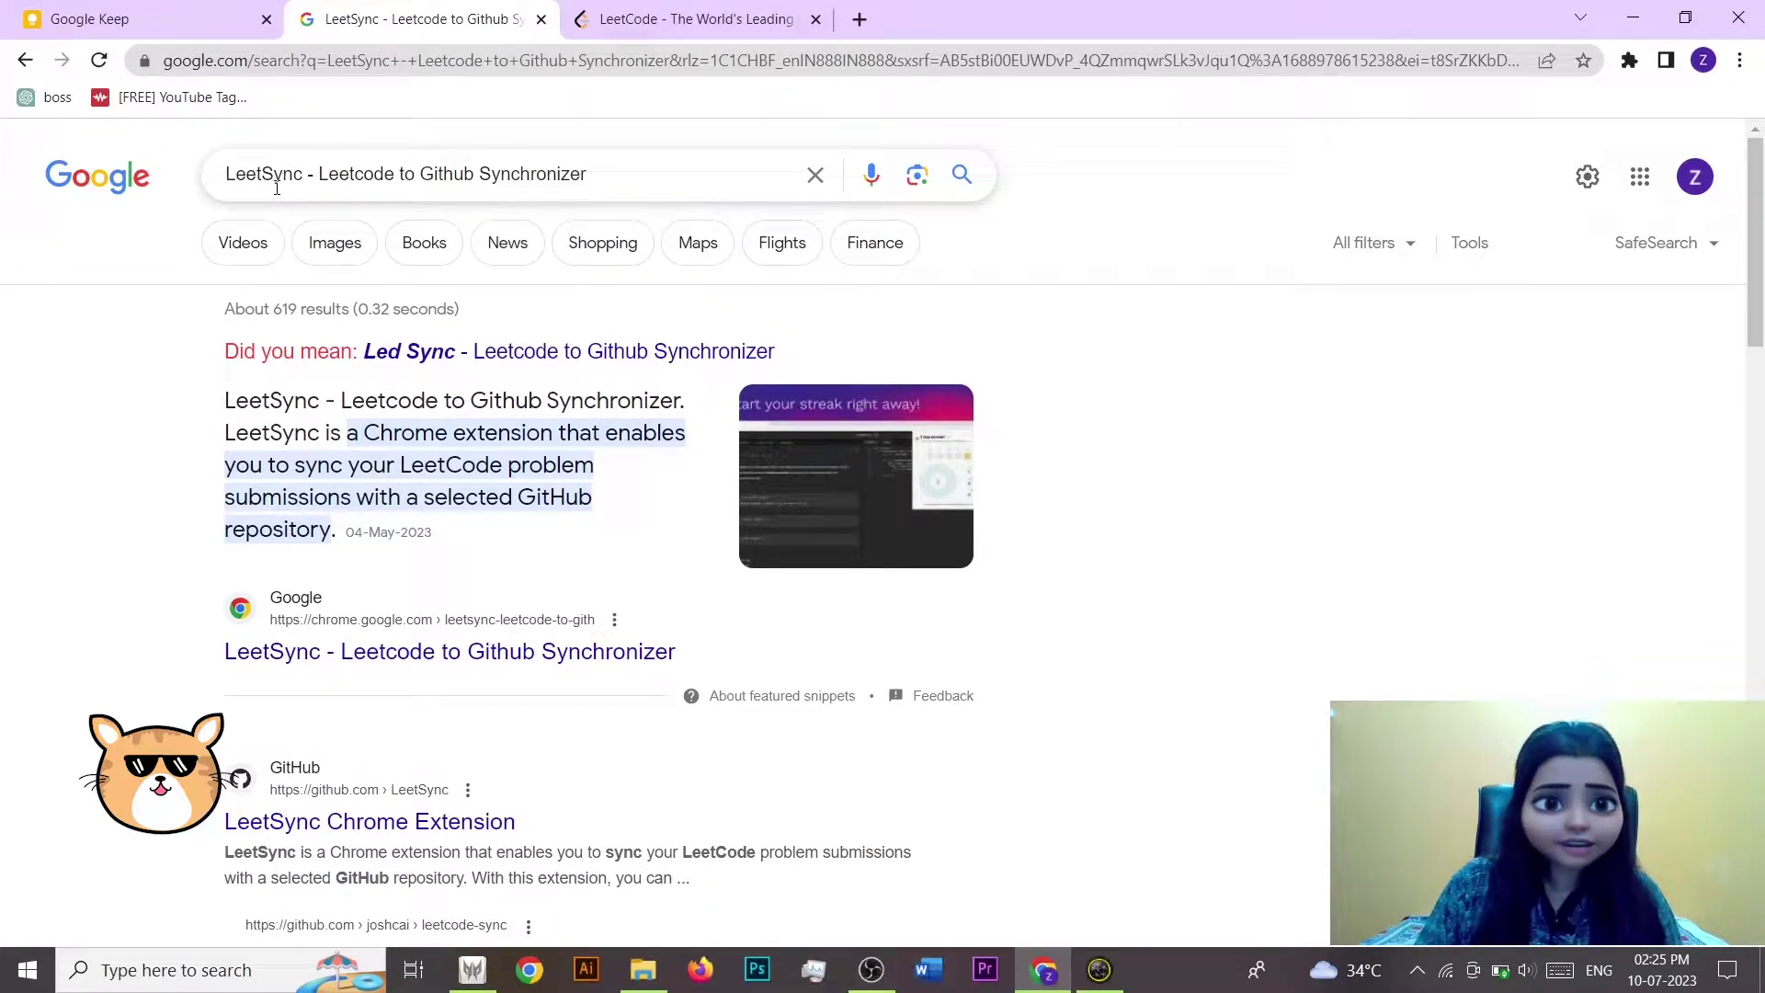
- Find the LeetSync – Leetcode to Github Synchronizer listing and add it to Chrome
click(603, 173)
key(Return)
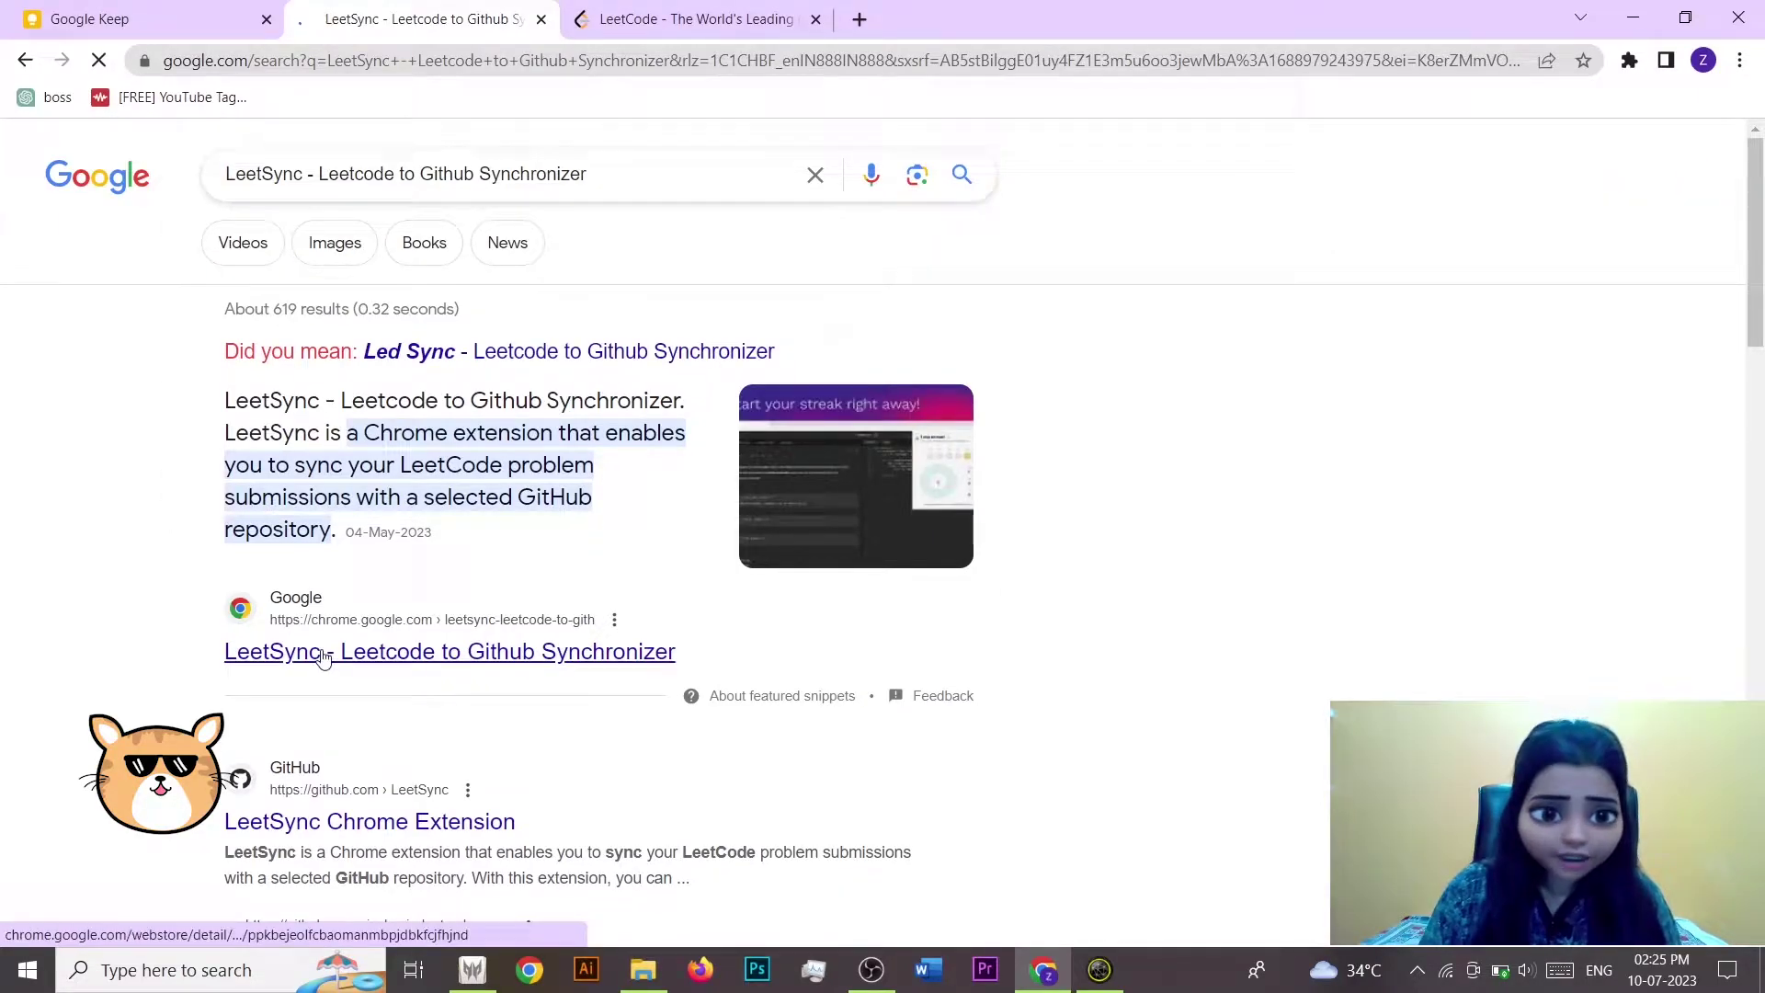
click(499, 654)
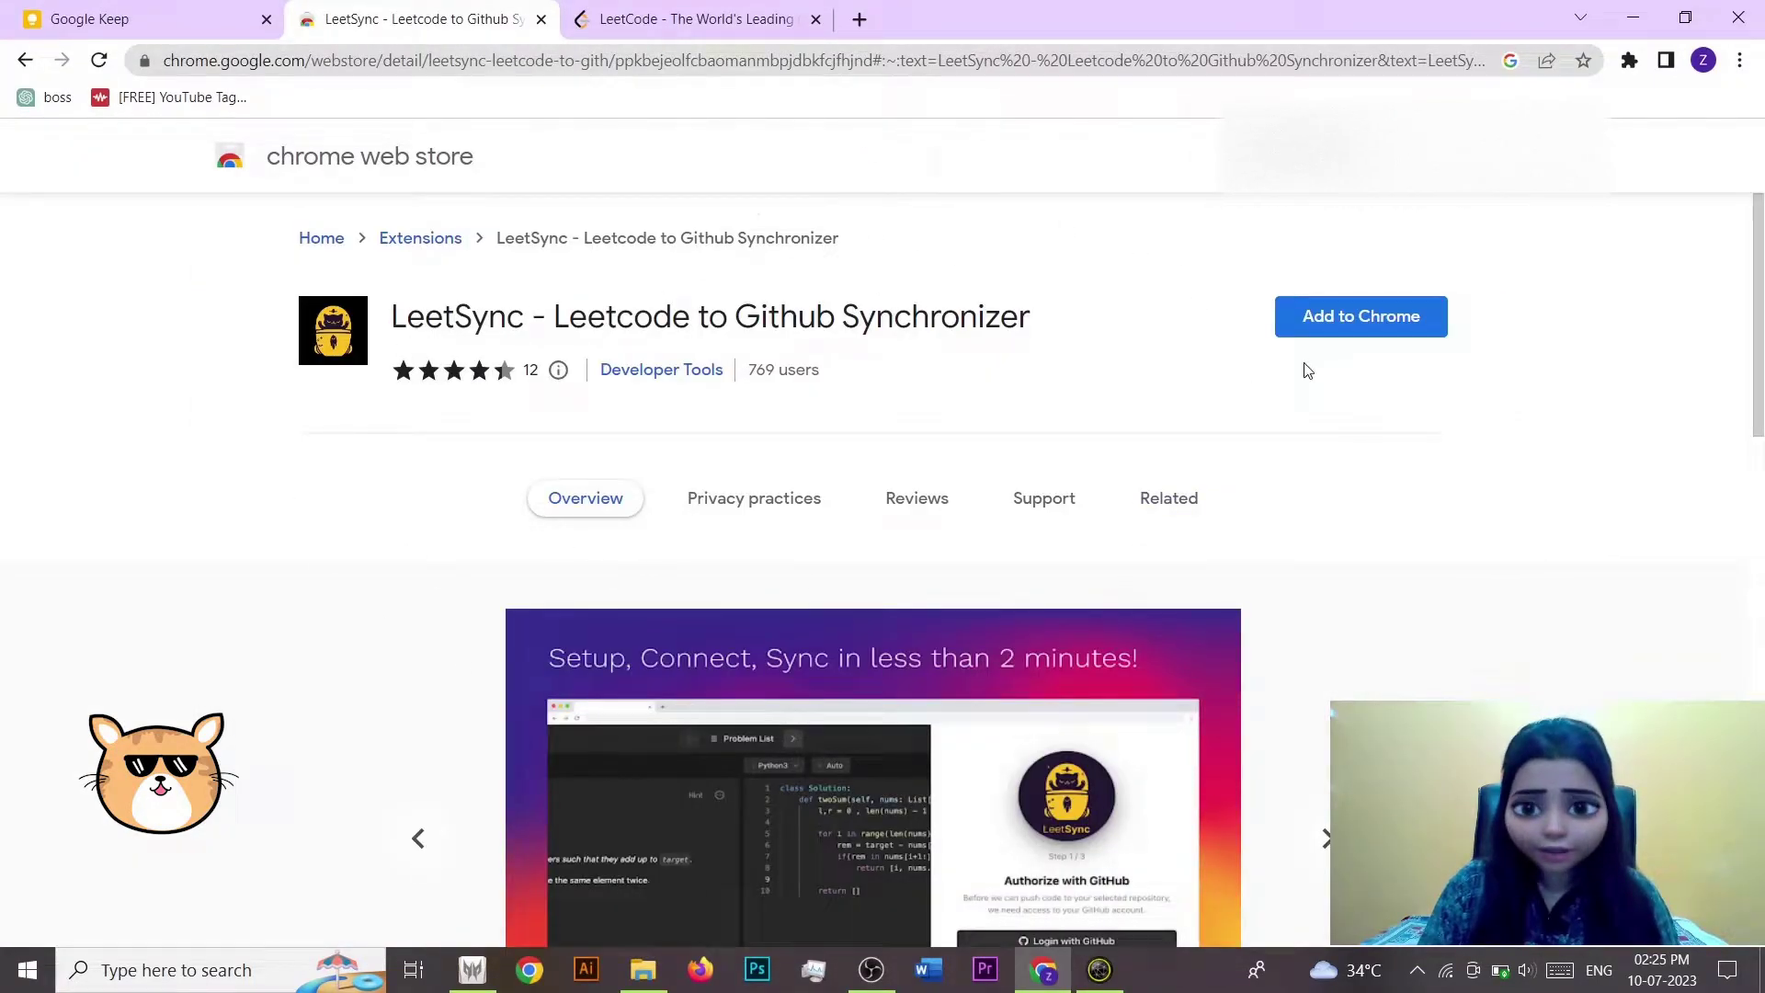
click(1385, 324)
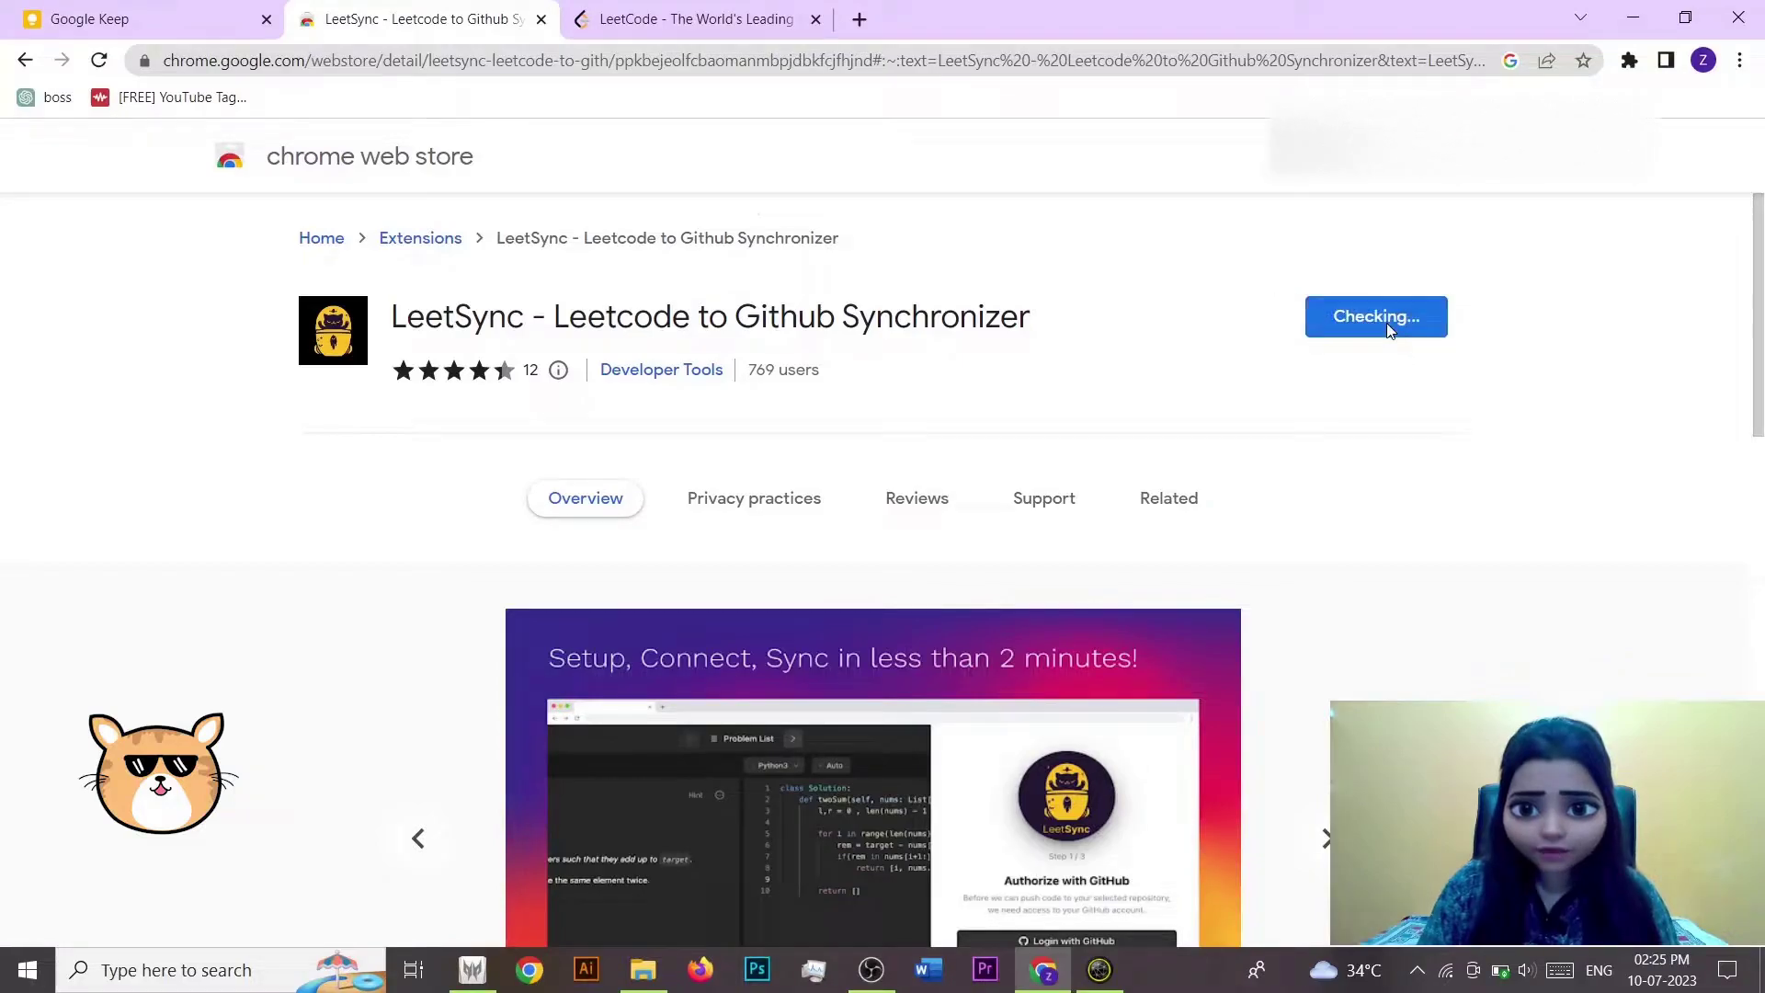
click(881, 287)
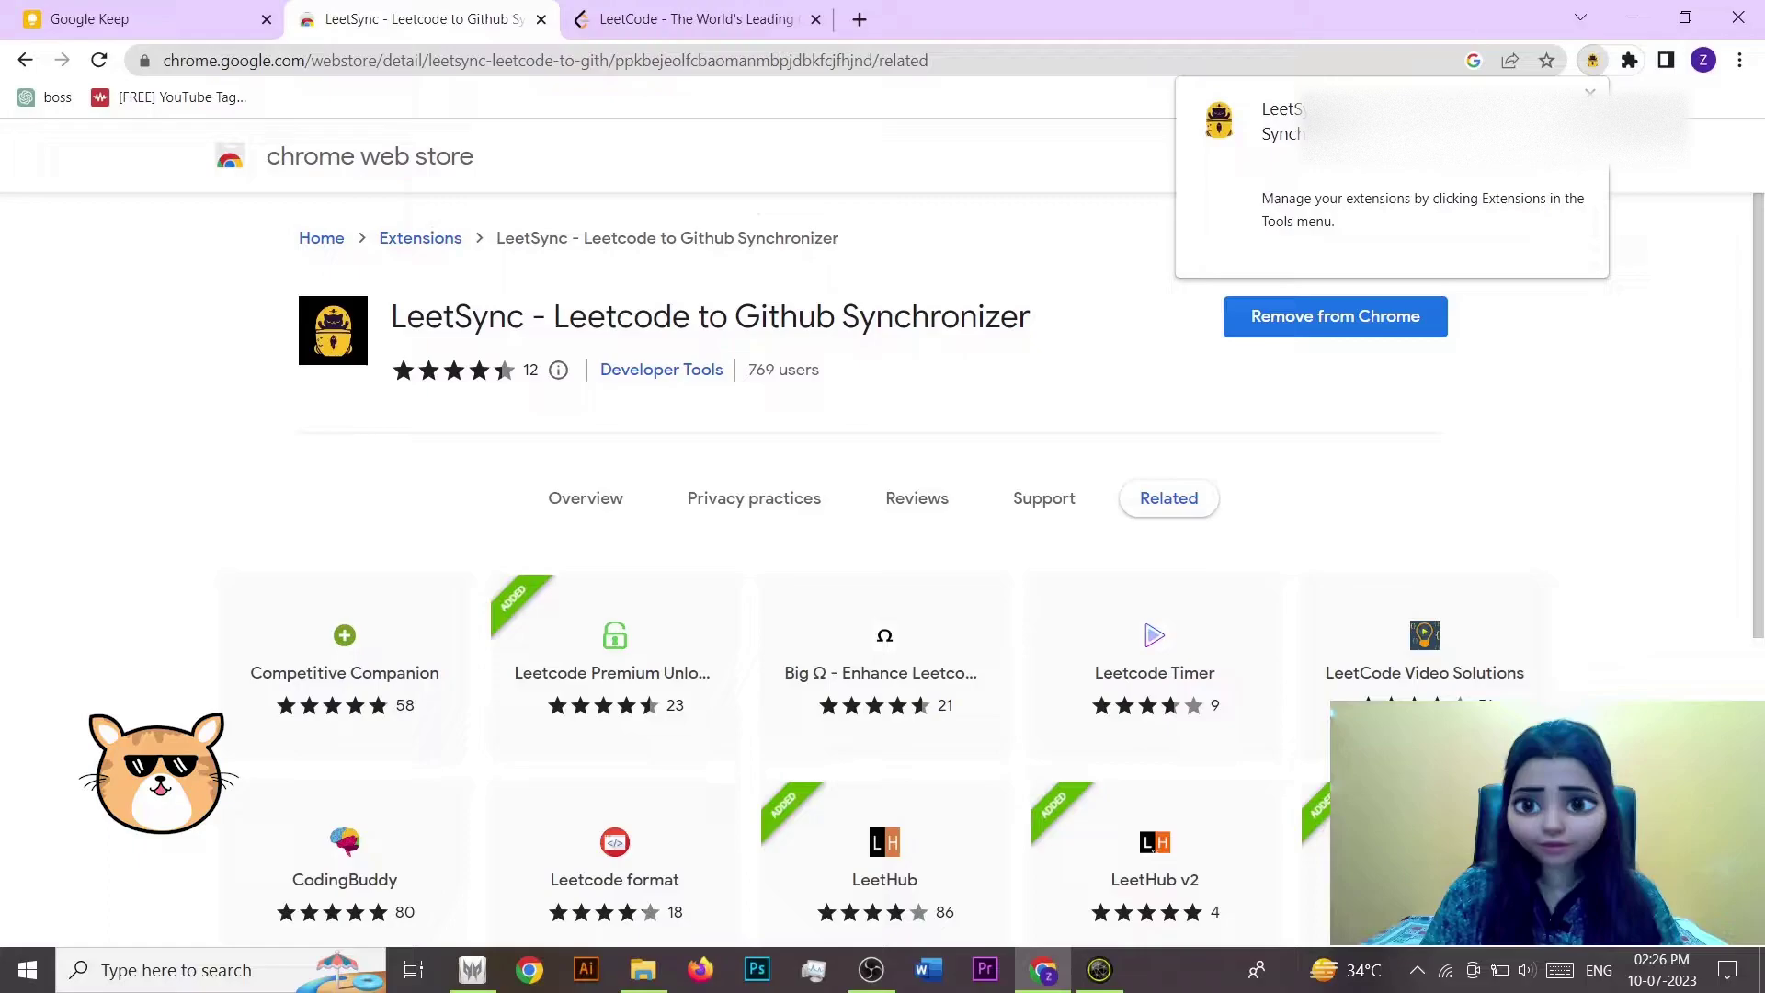
- Start LeetSync setup, sign in with GitHub, and reopen LeetSync at the repository-linking step
click(1630, 61)
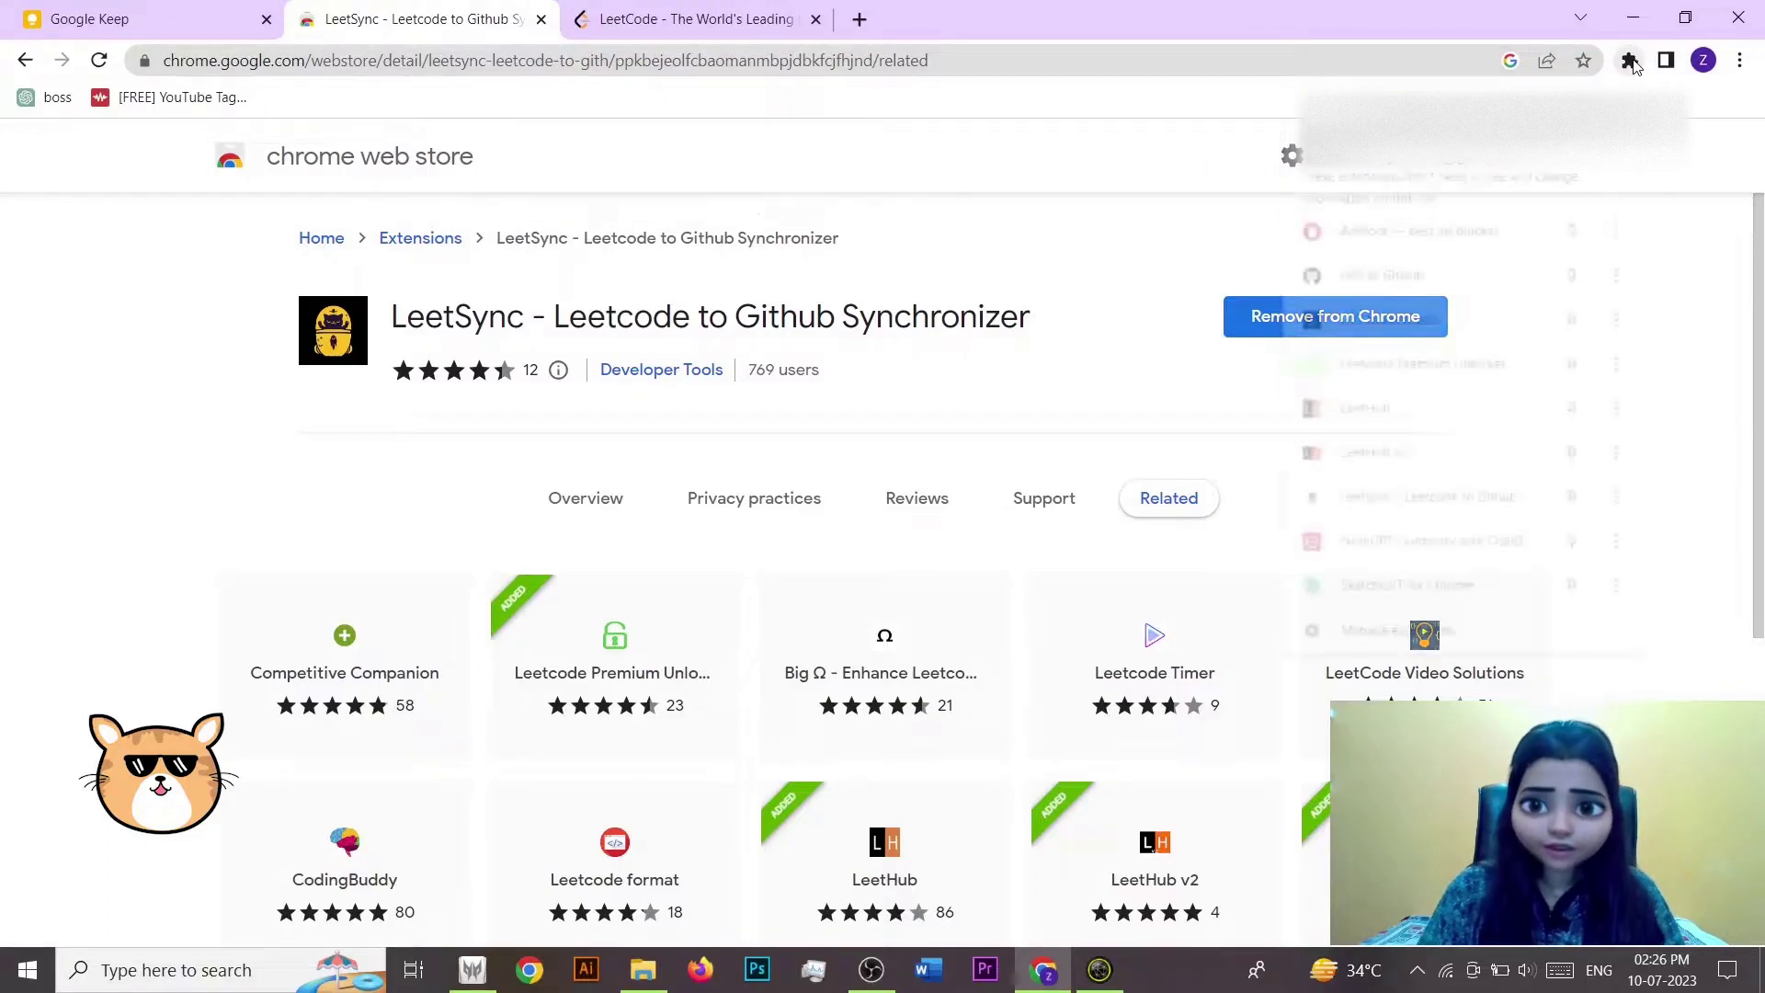
click(1420, 506)
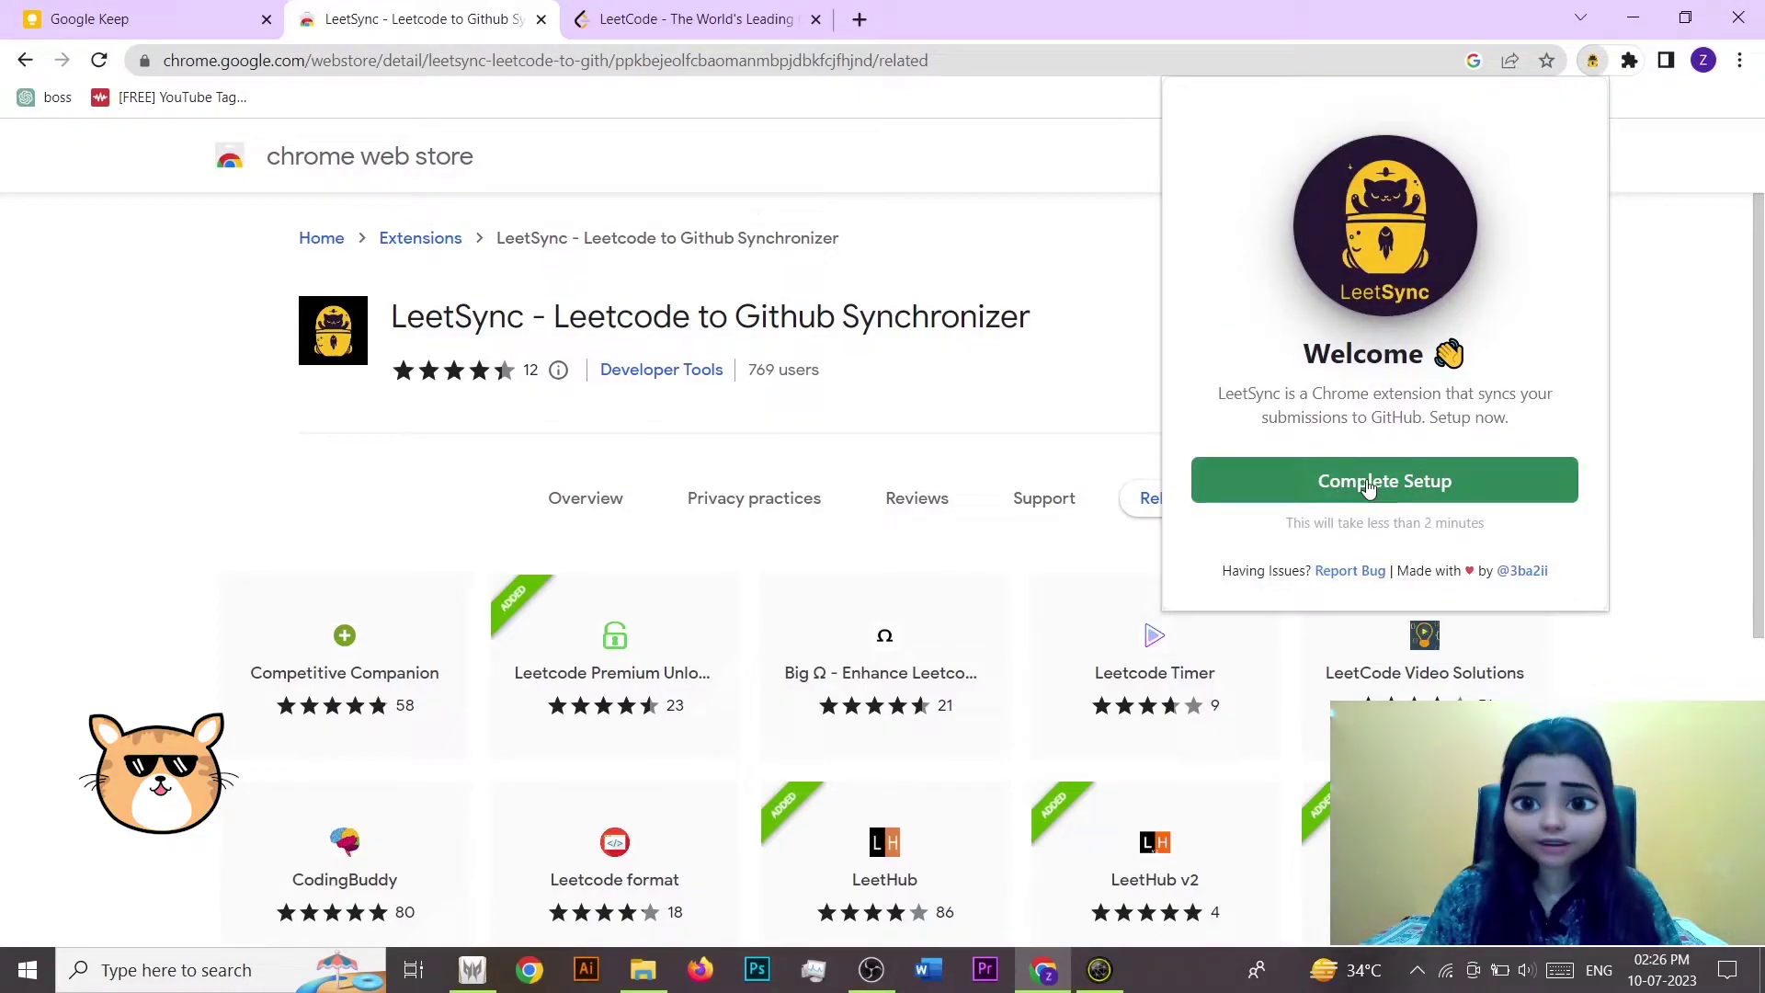
click(1366, 481)
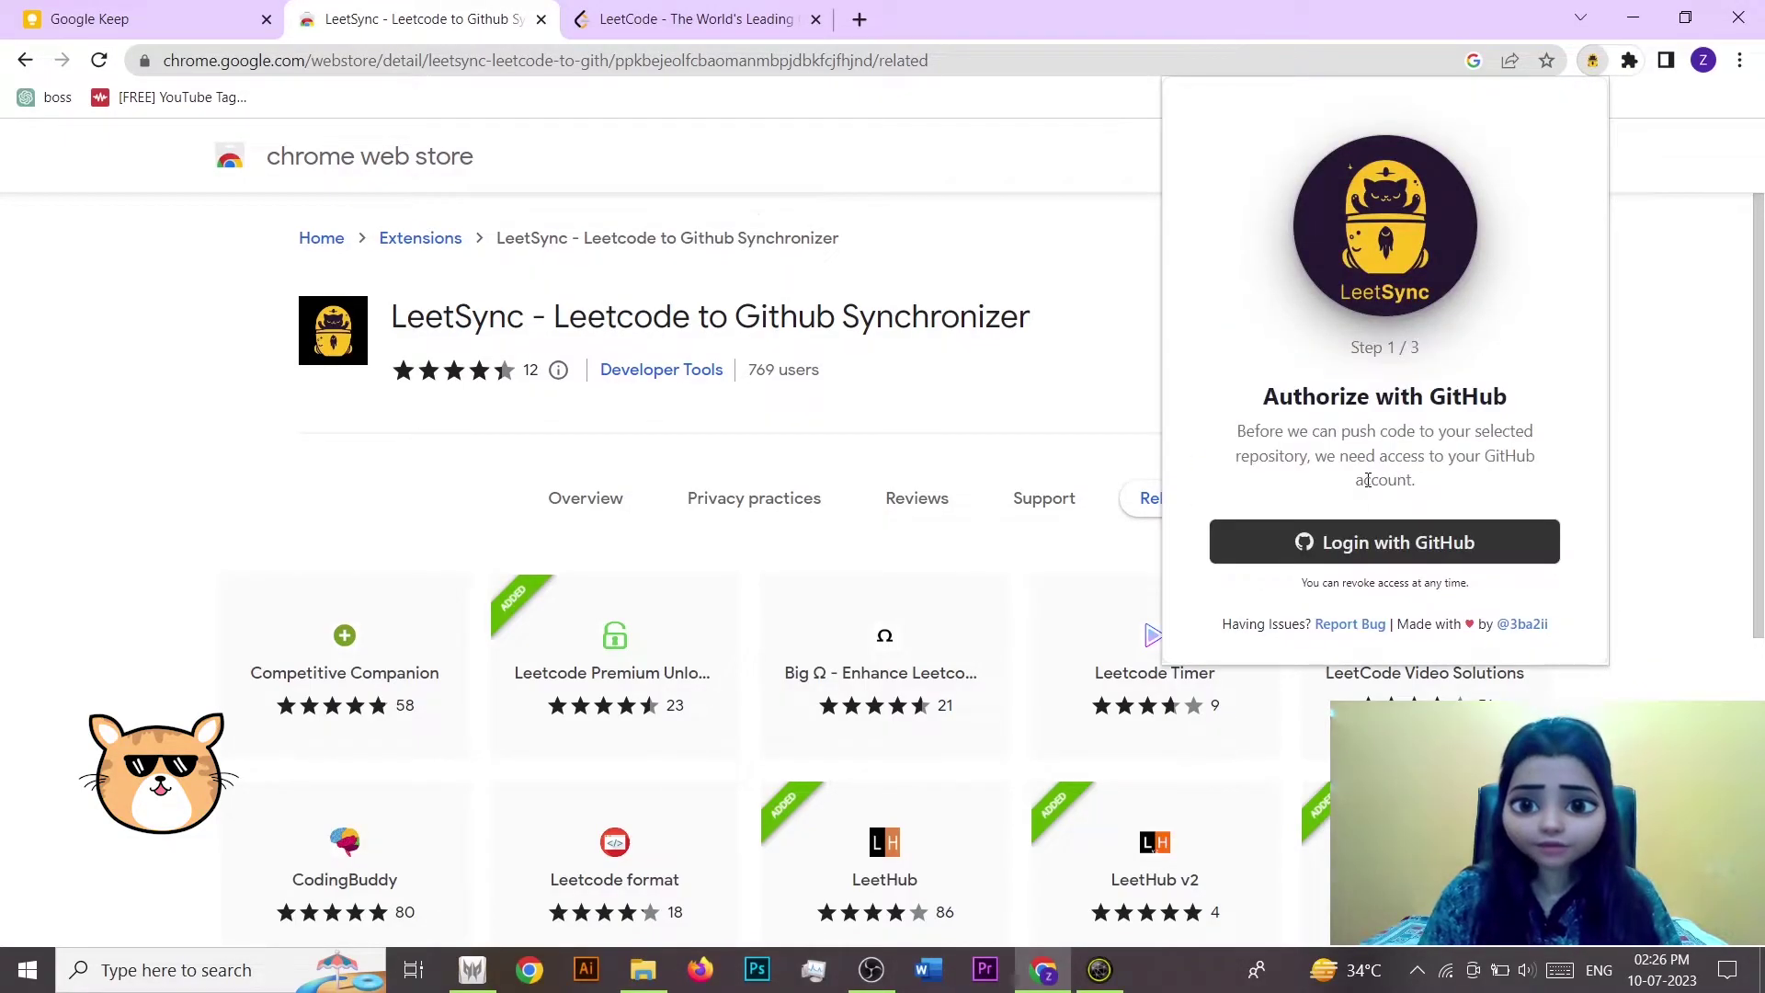
click(1385, 549)
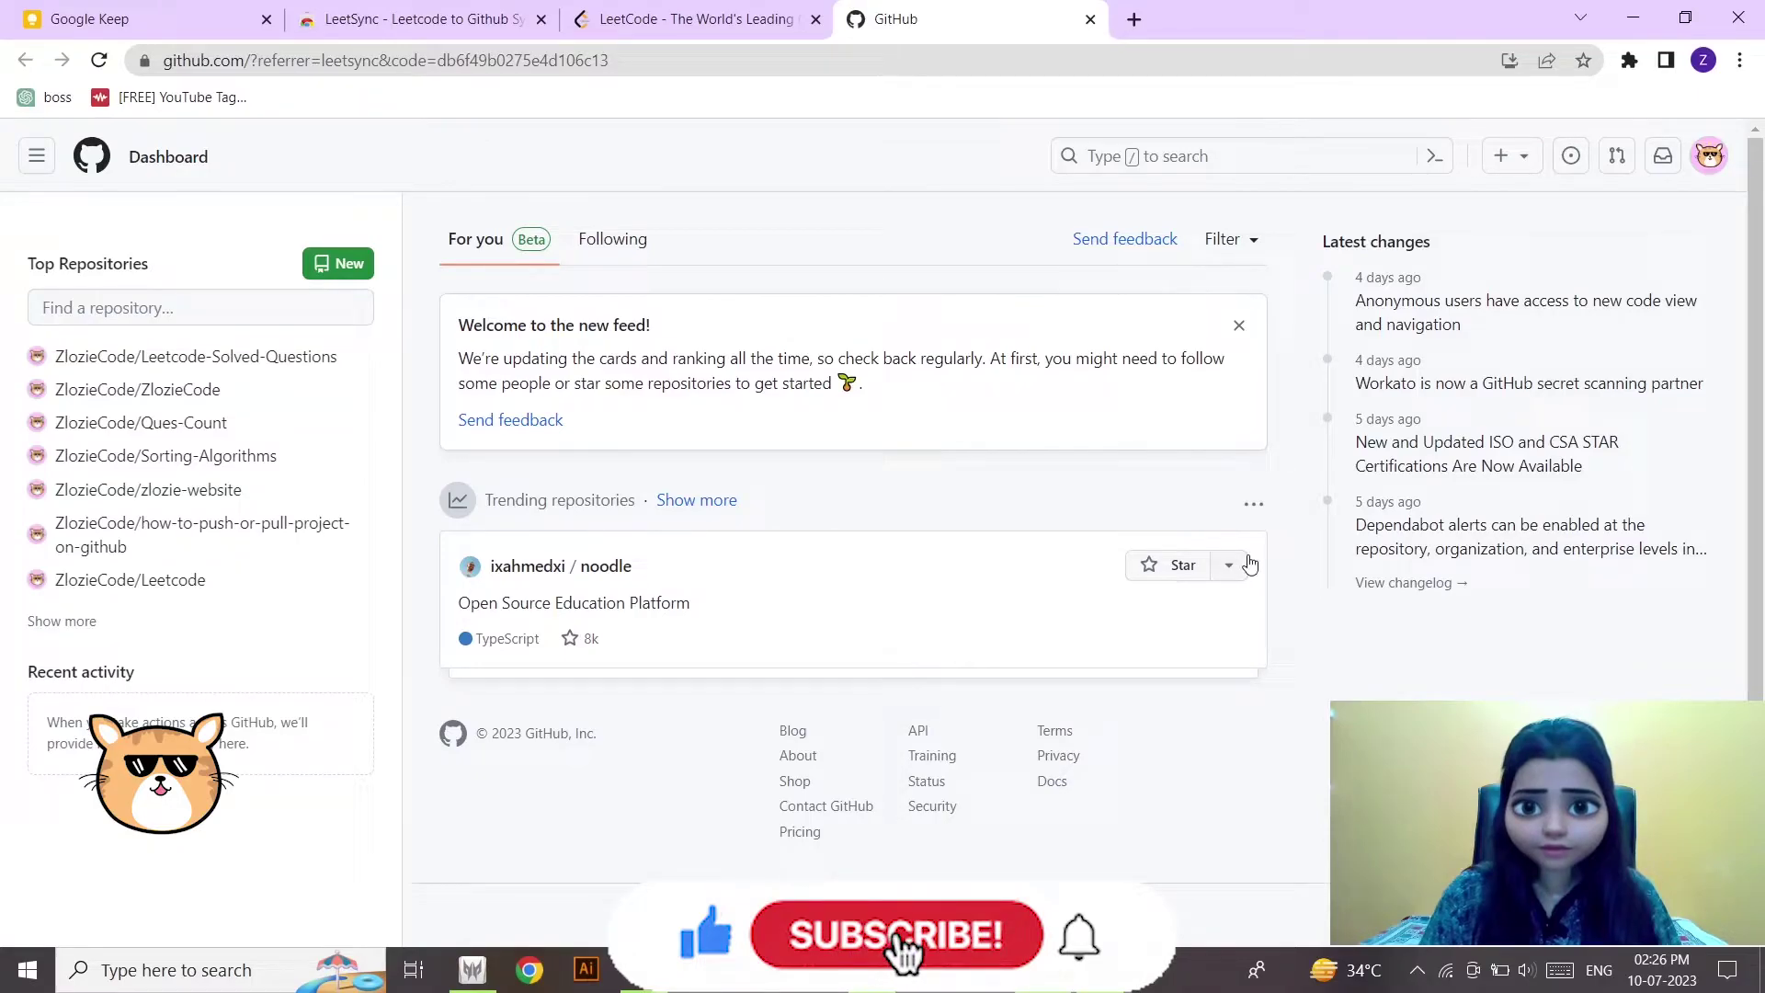
click(1629, 60)
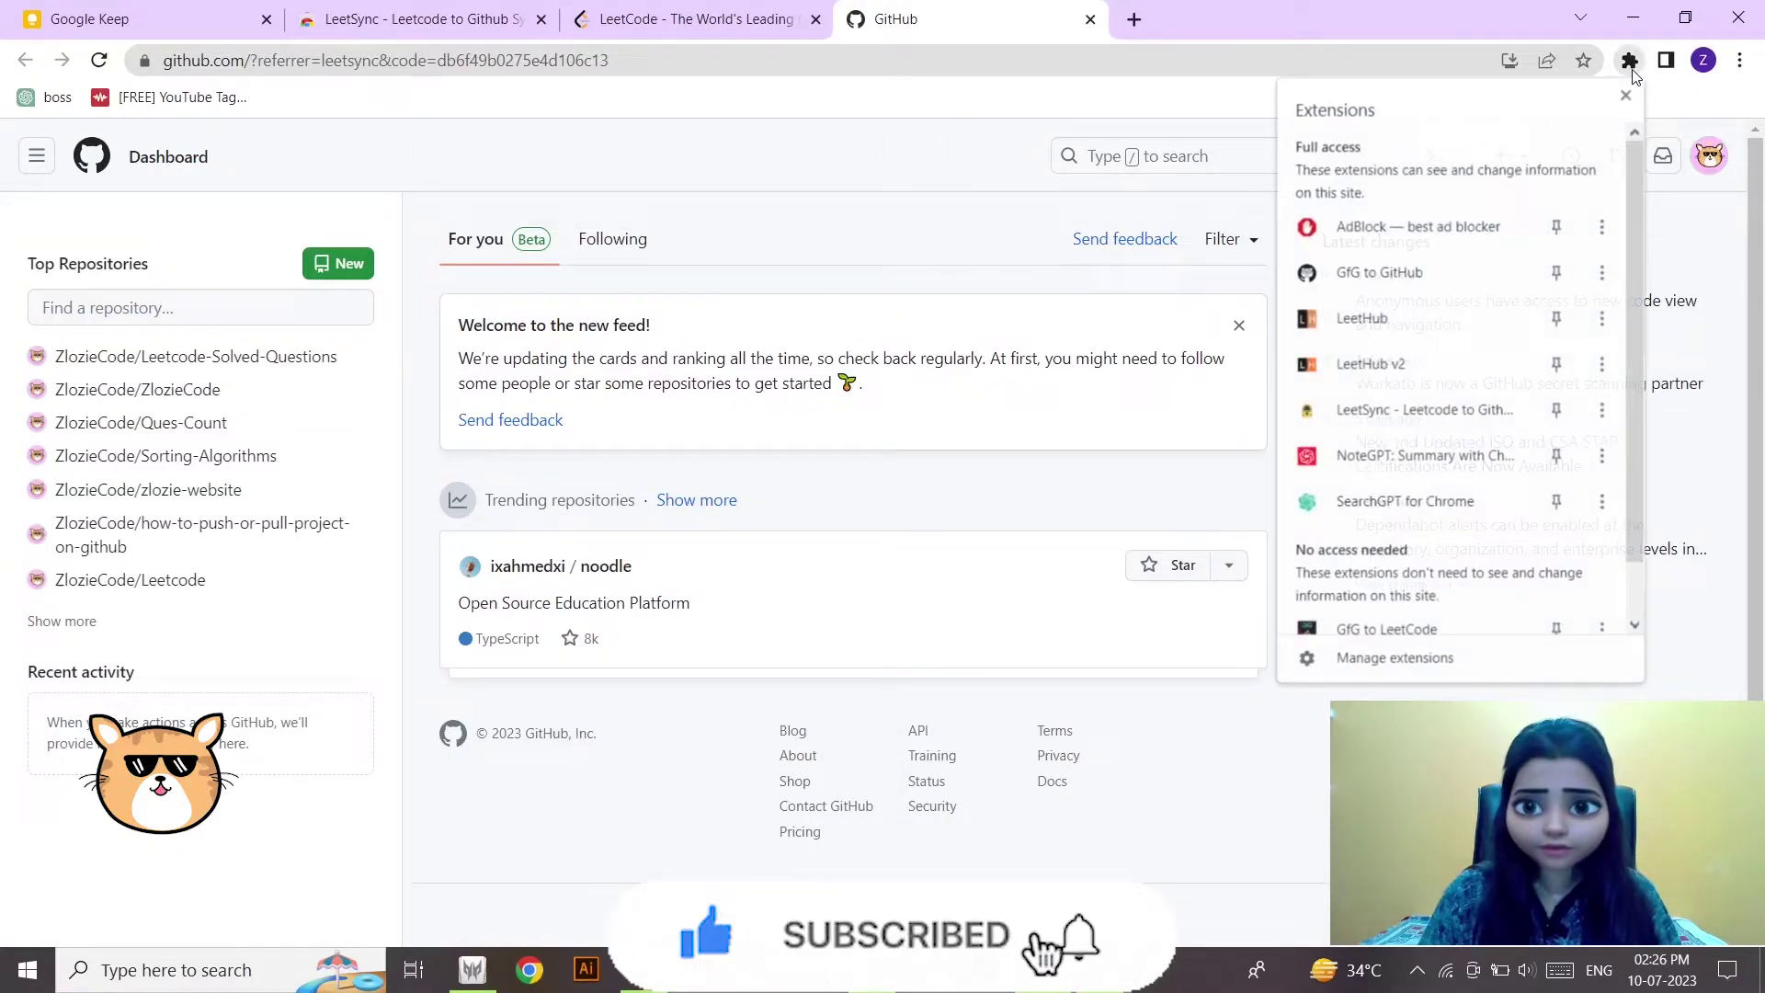
click(1345, 412)
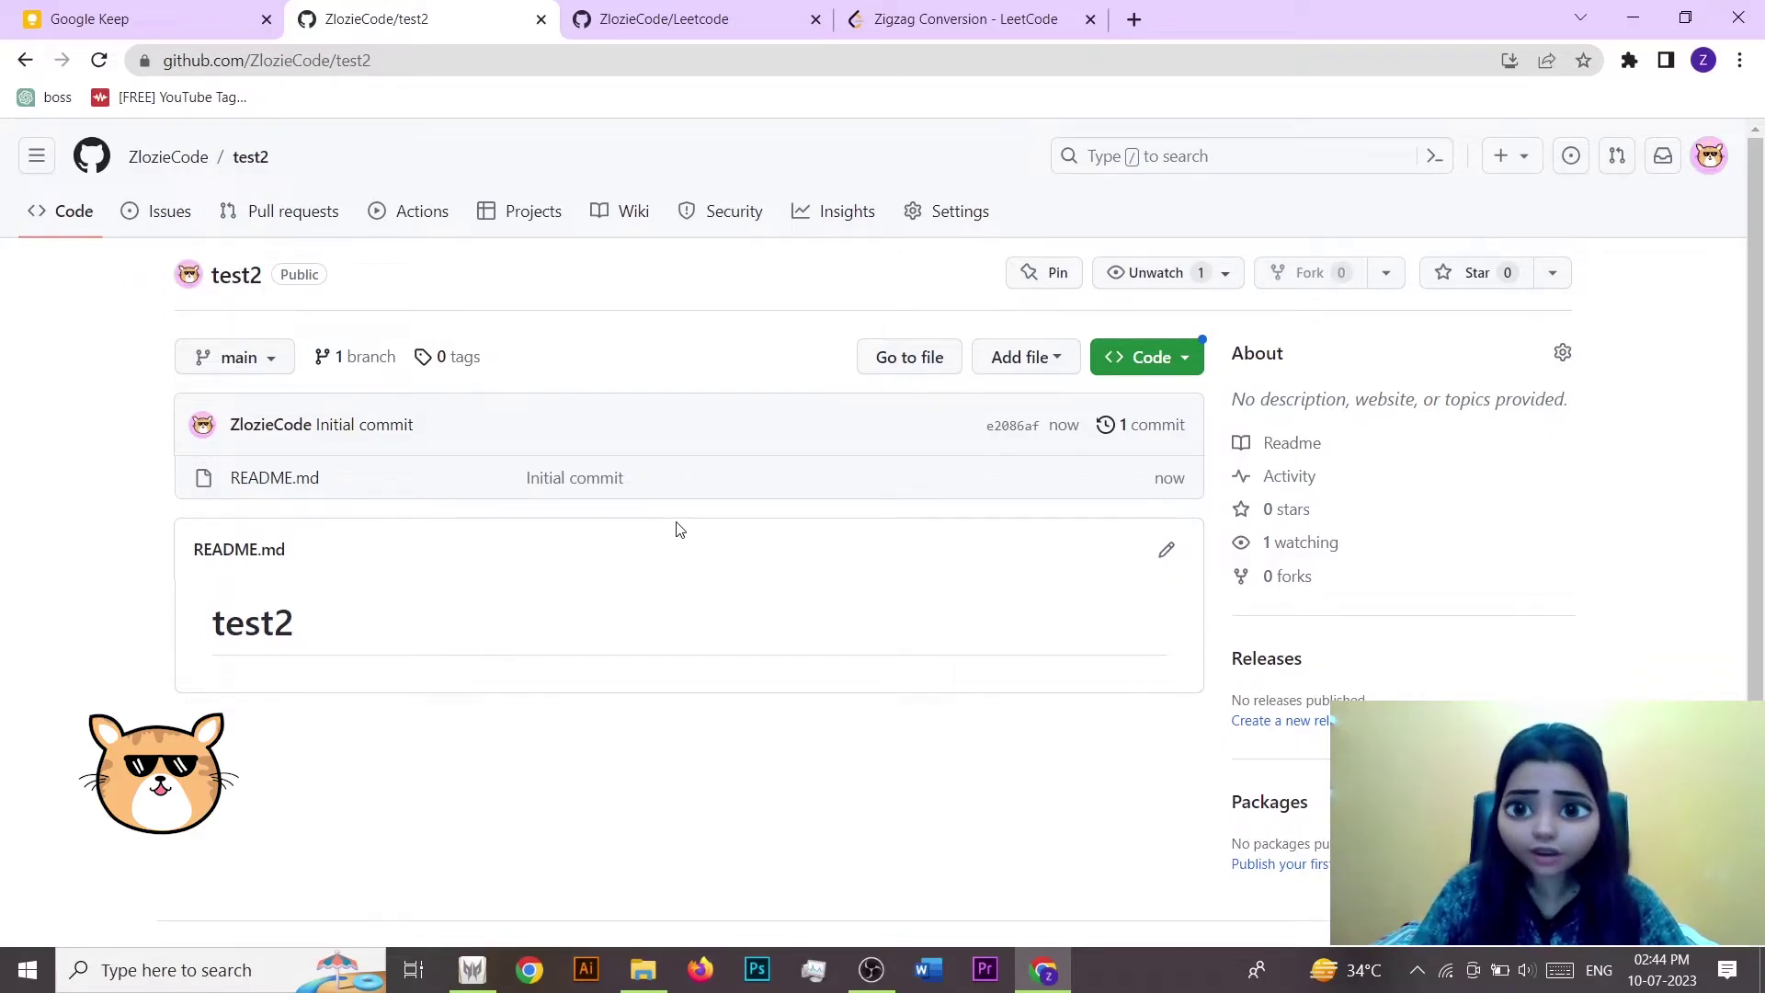
- Copy the test2 repository URL and re-authorize LeetSync with GitHub
click(400, 57)
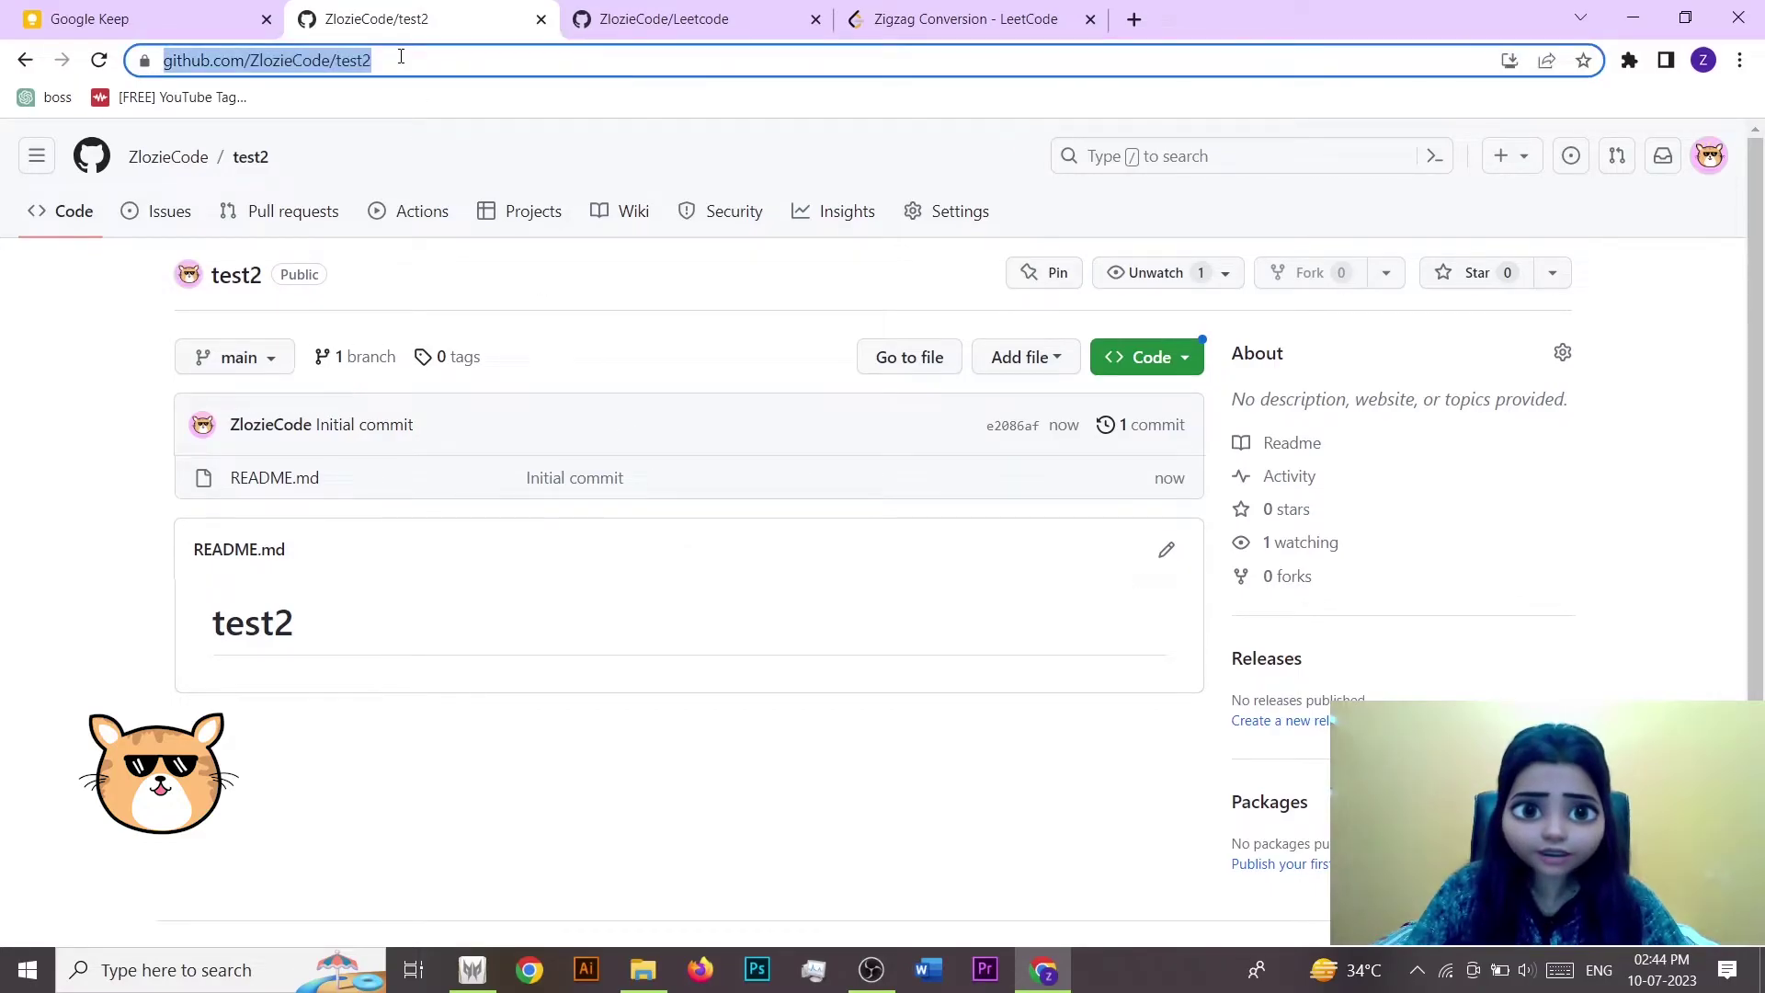
click(1629, 60)
click(1380, 409)
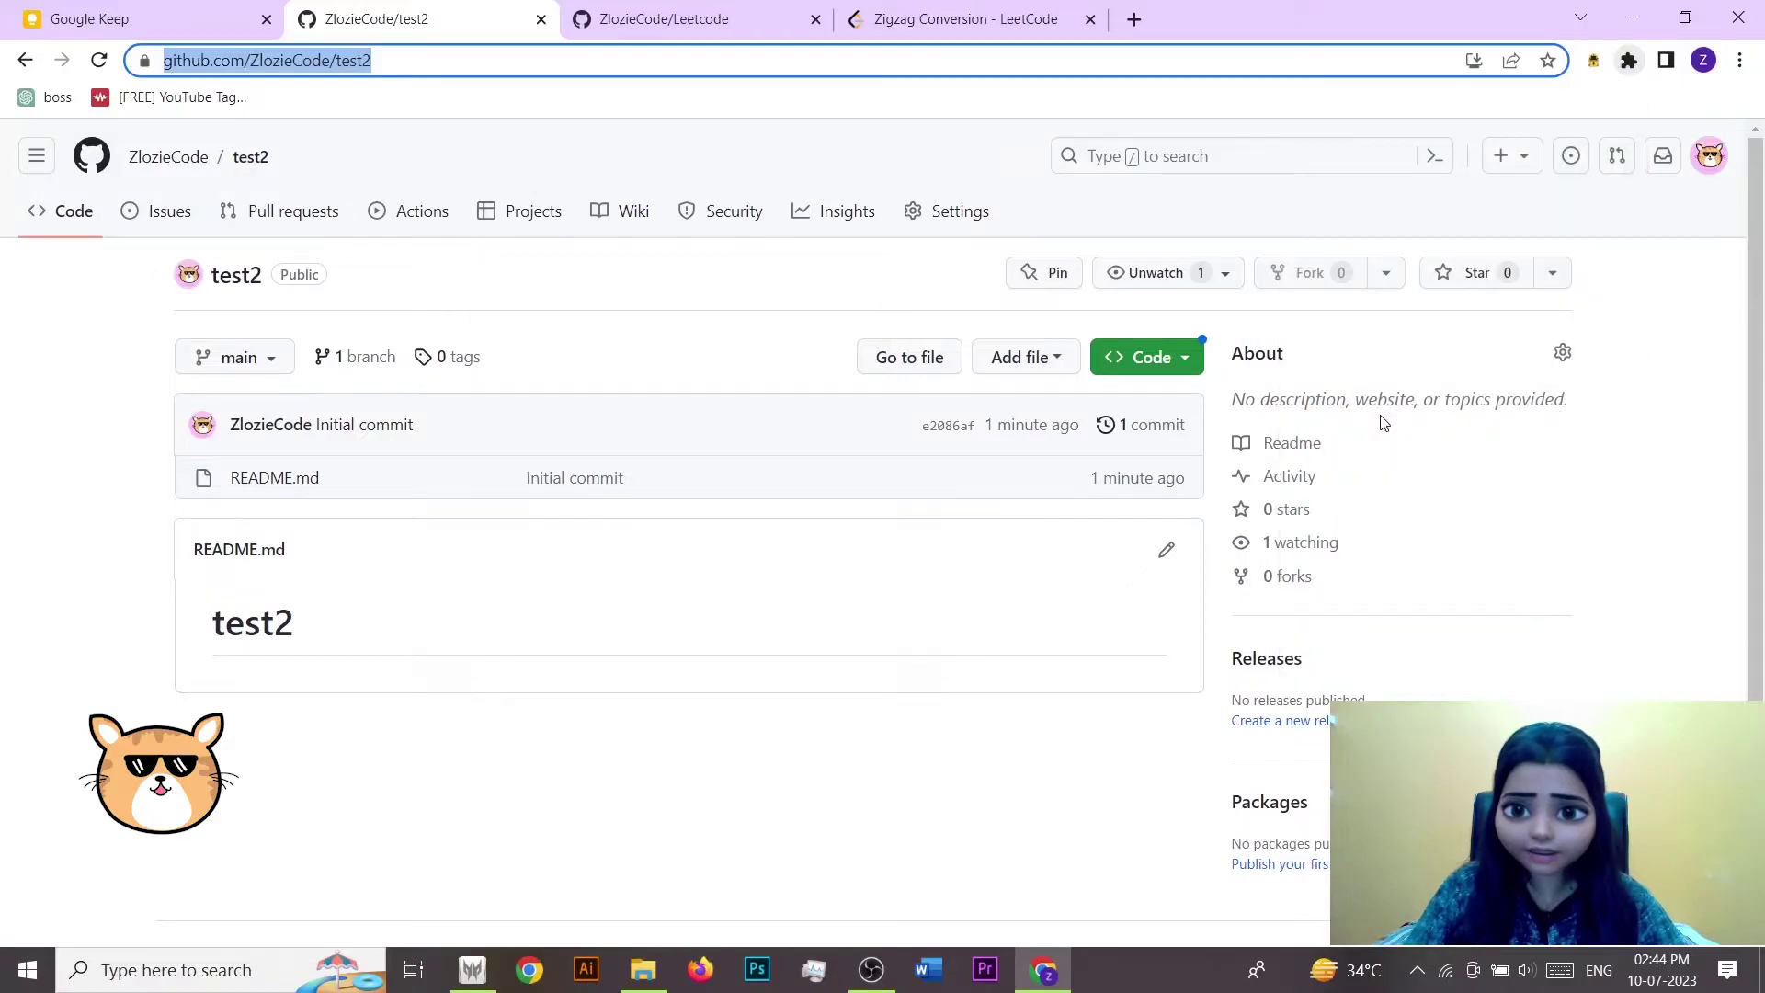
click(1367, 495)
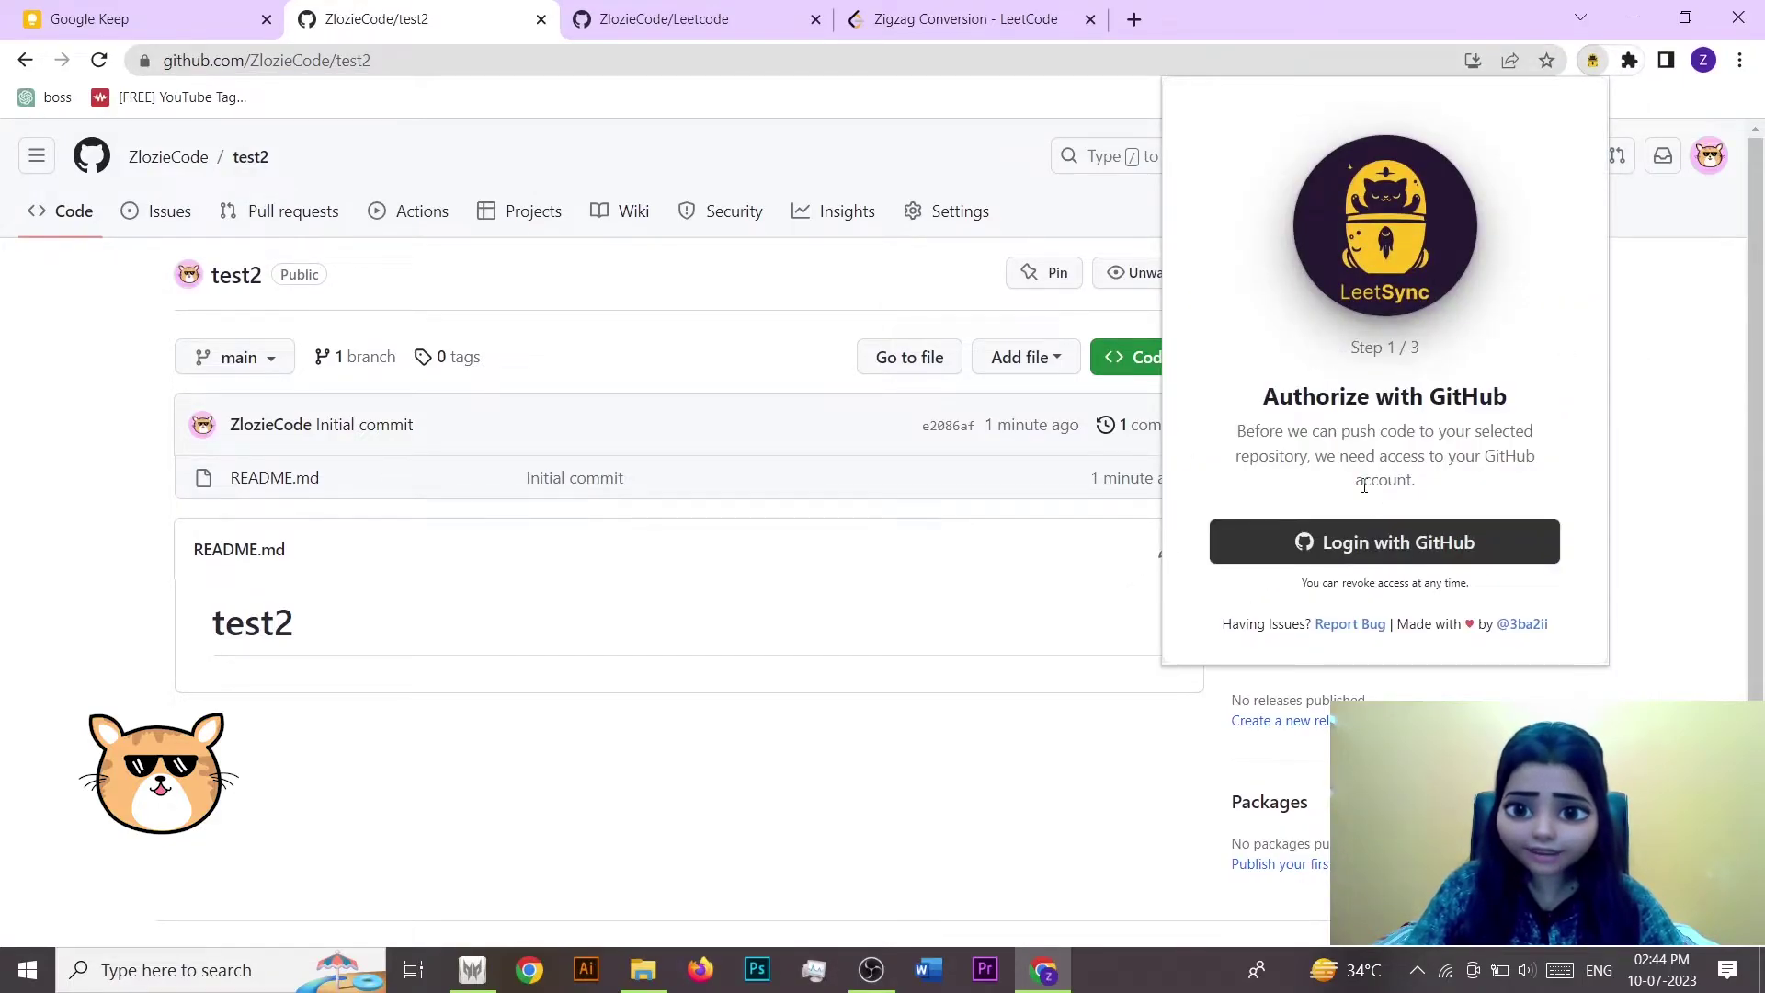
click(1371, 544)
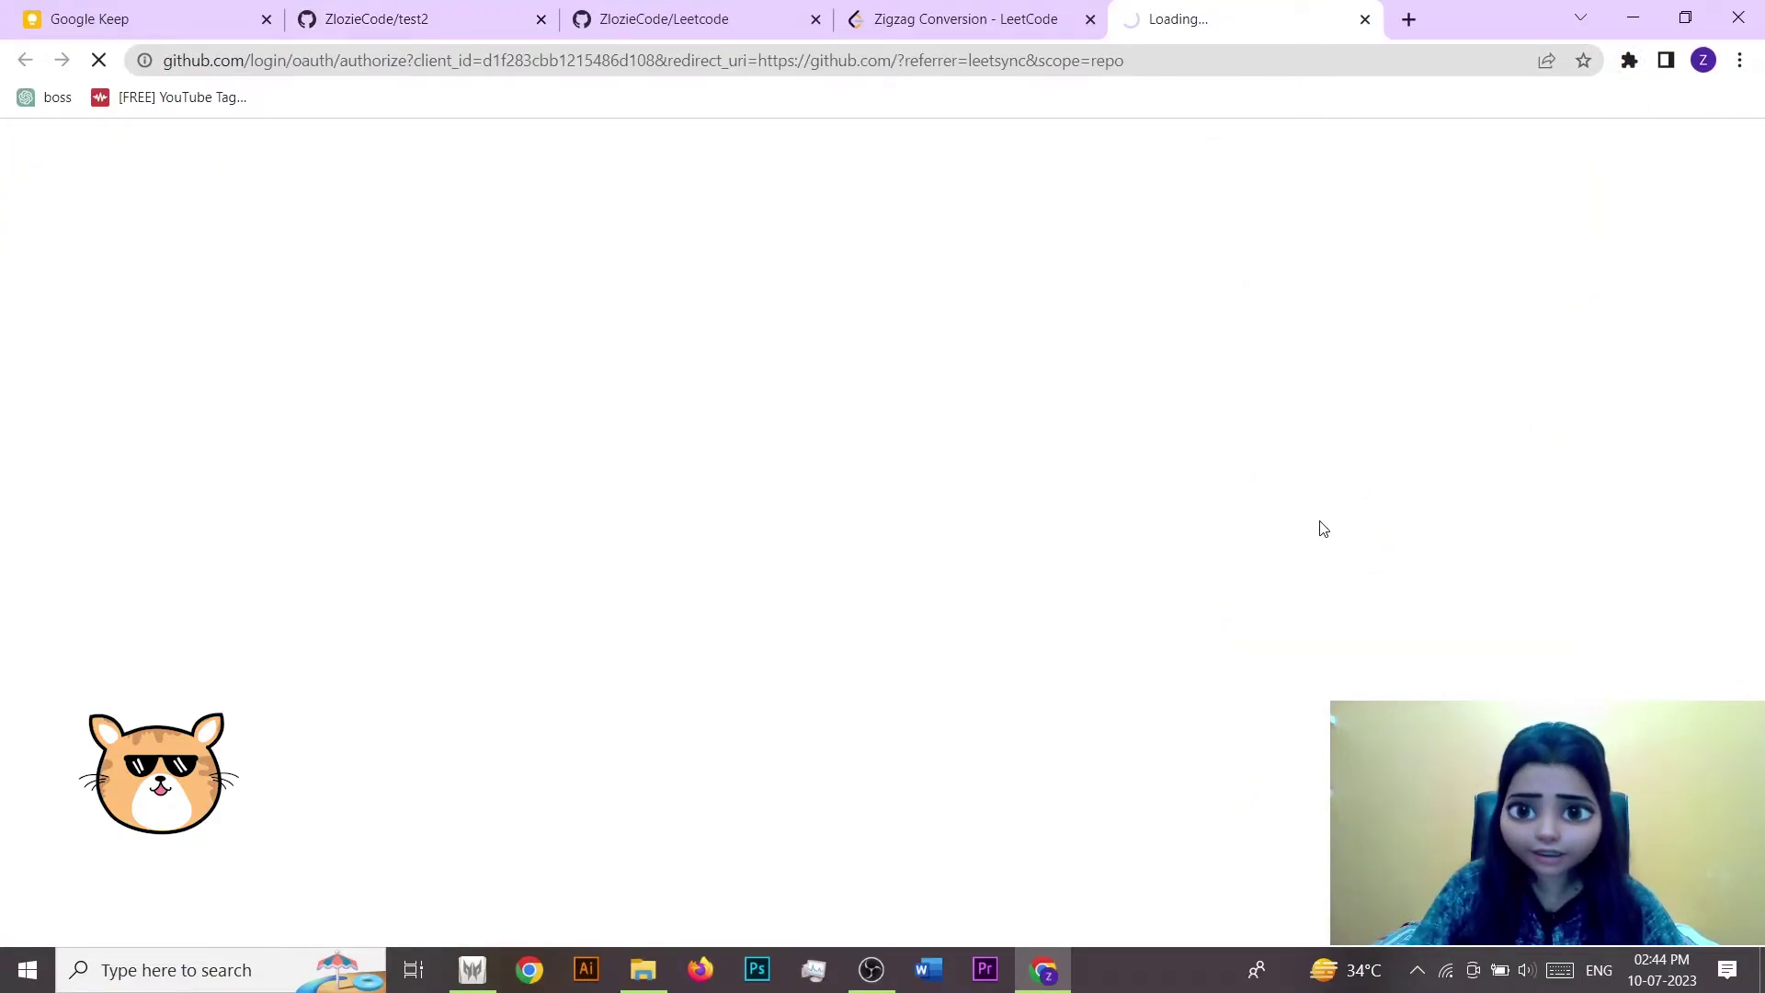
- Paste the test2 repository URL into LeetSync and link the repository
click(1629, 59)
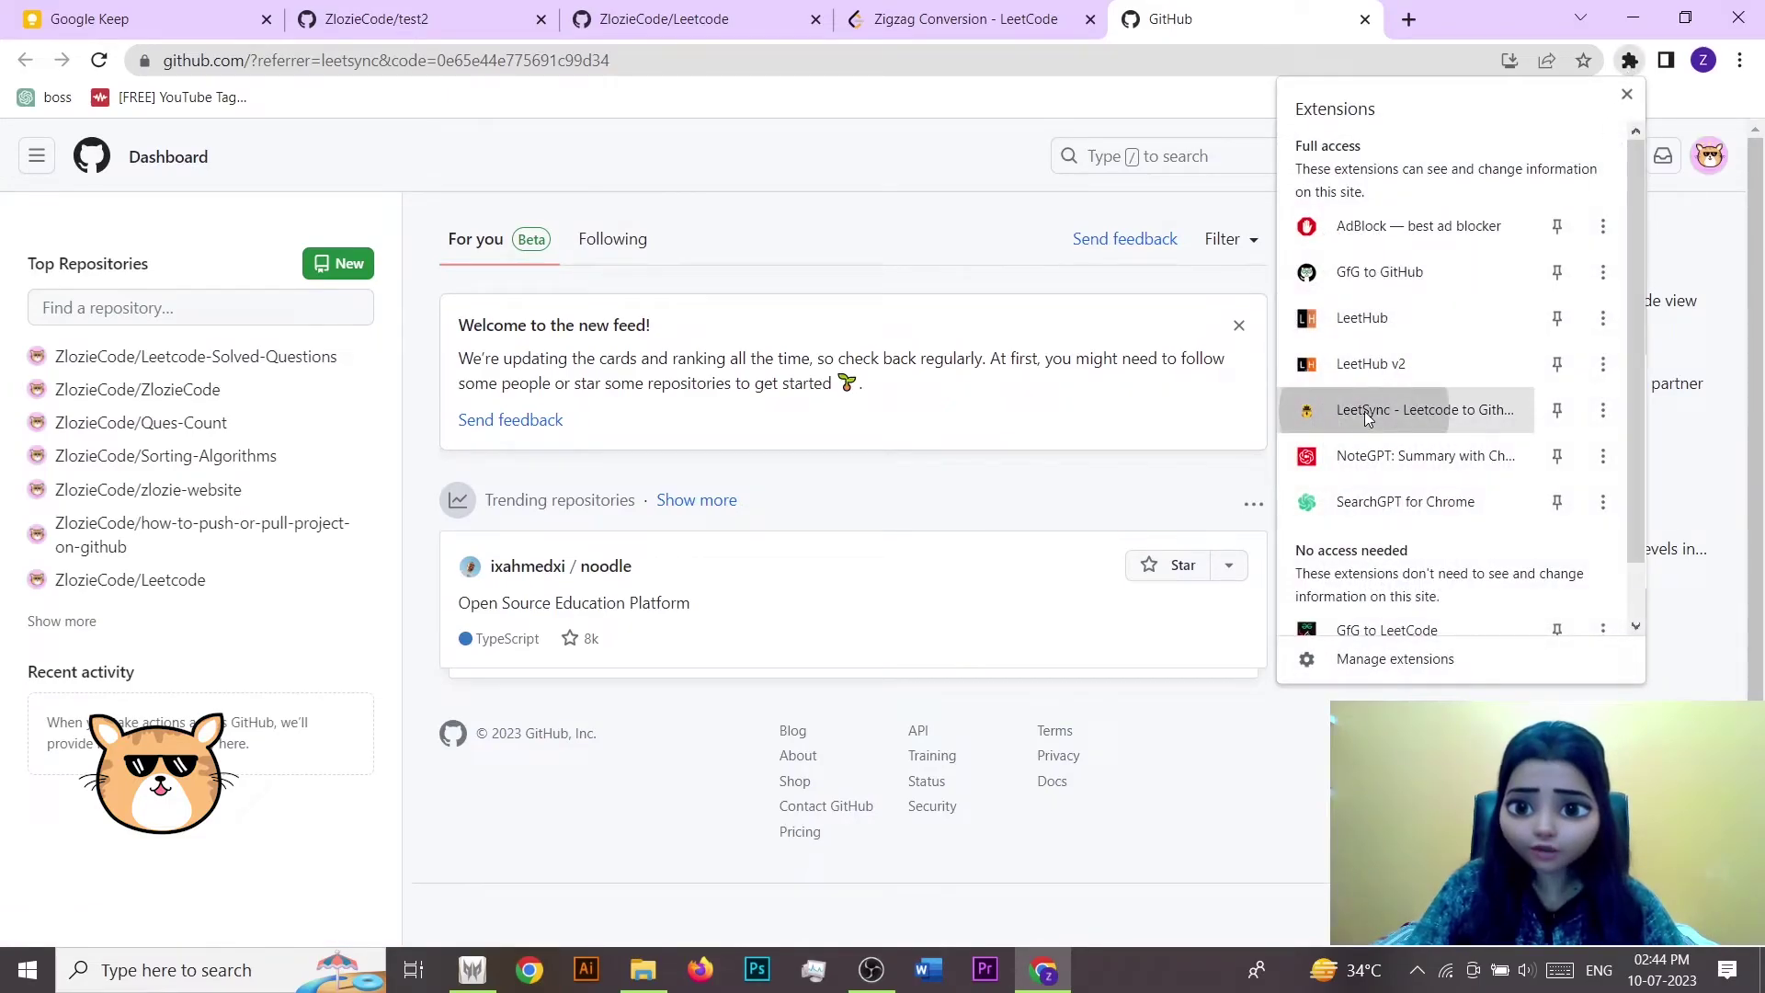
click(1366, 418)
click(1267, 498)
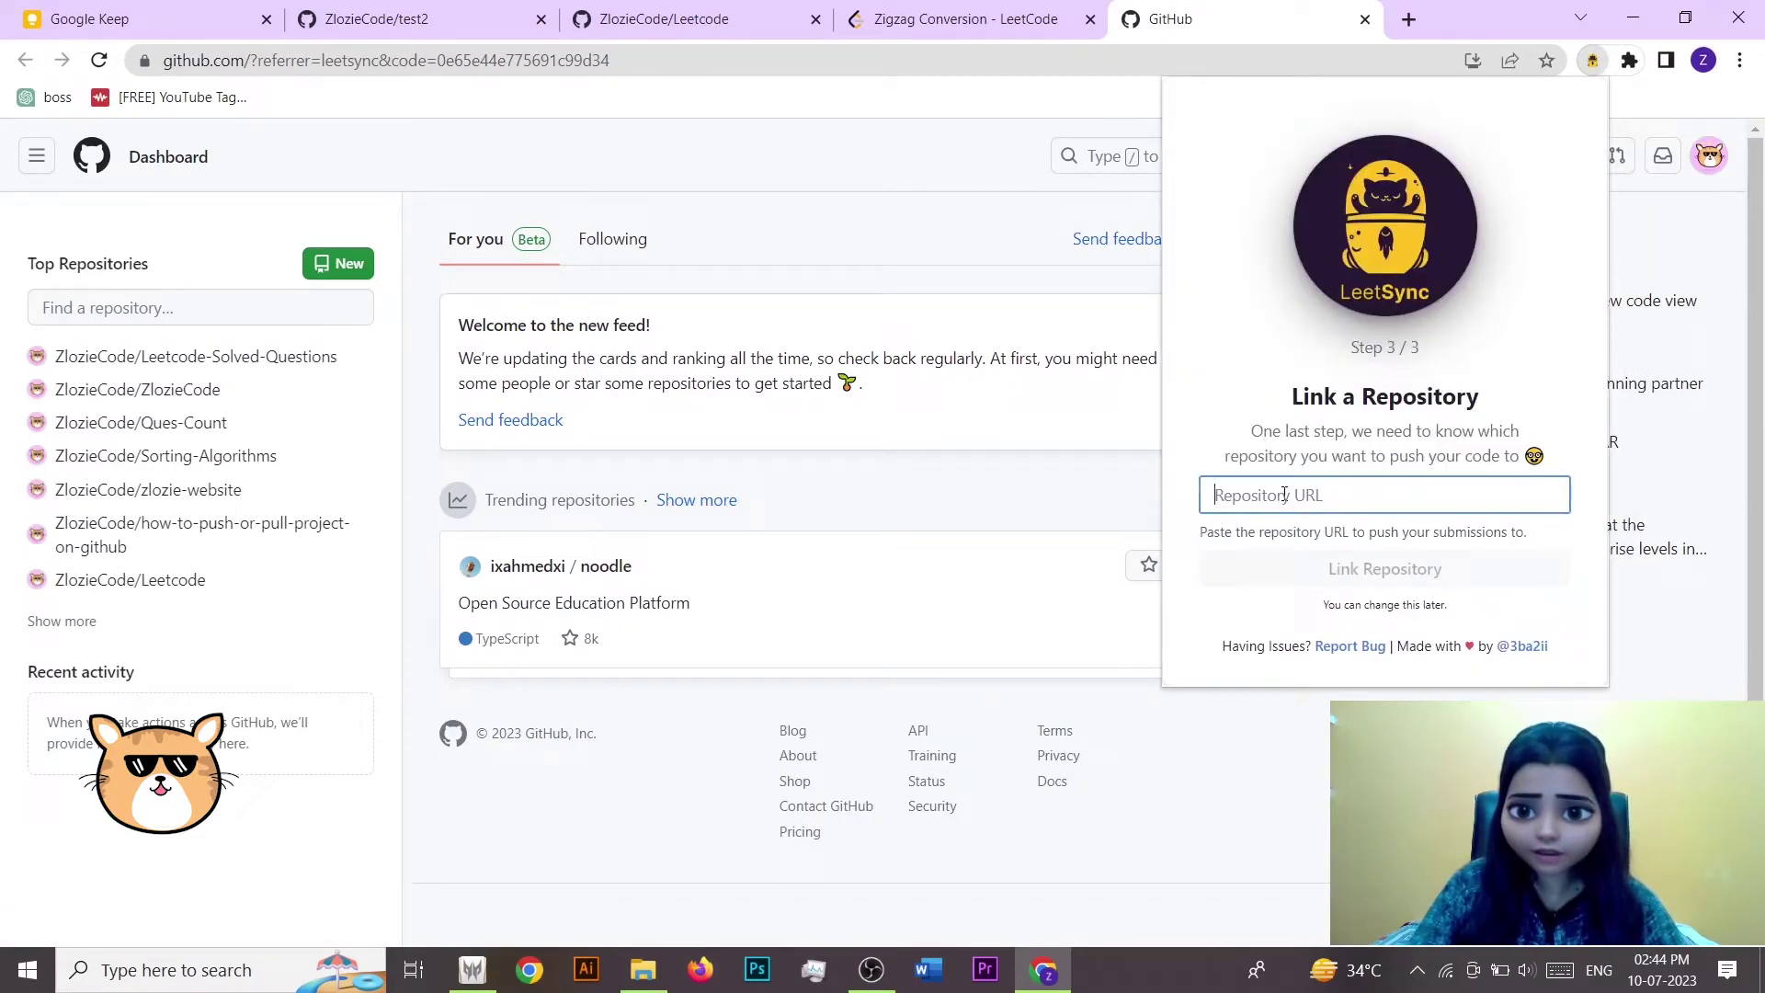
text(https://github.com/ZlozieCode/test2)
click(1327, 574)
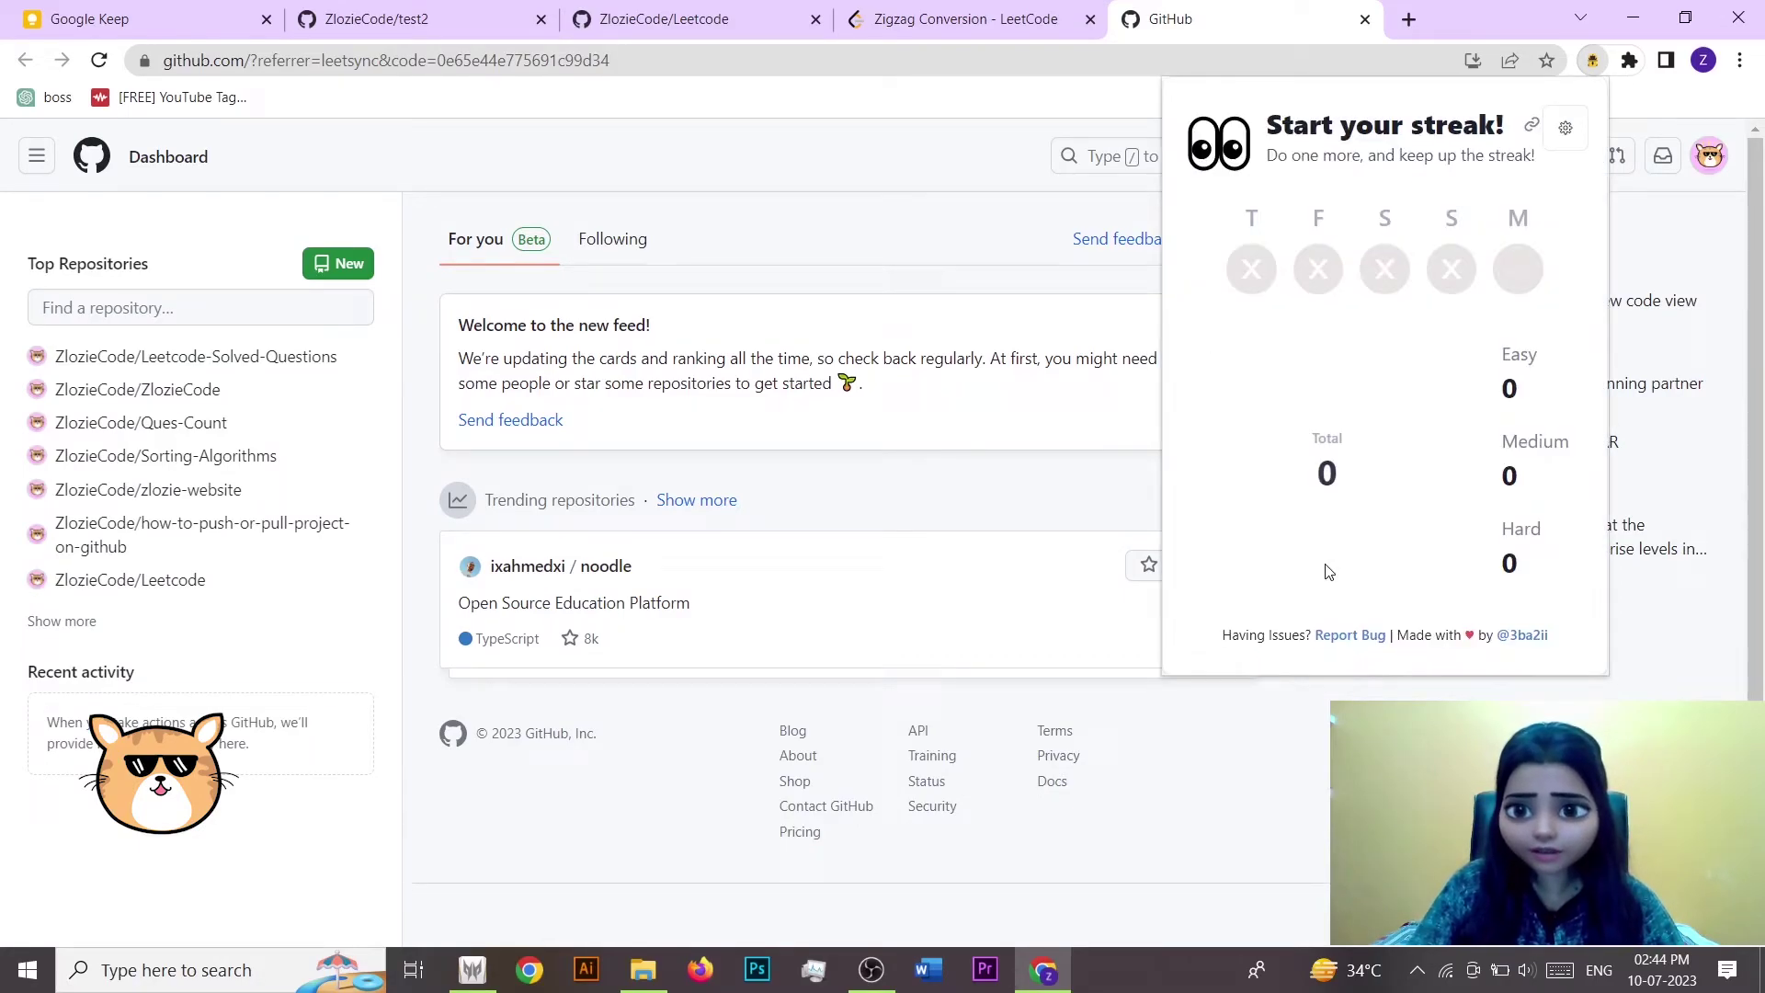
- Submit the C++ Zigzag Conversion solution from its LeetCode tab
click(939, 17)
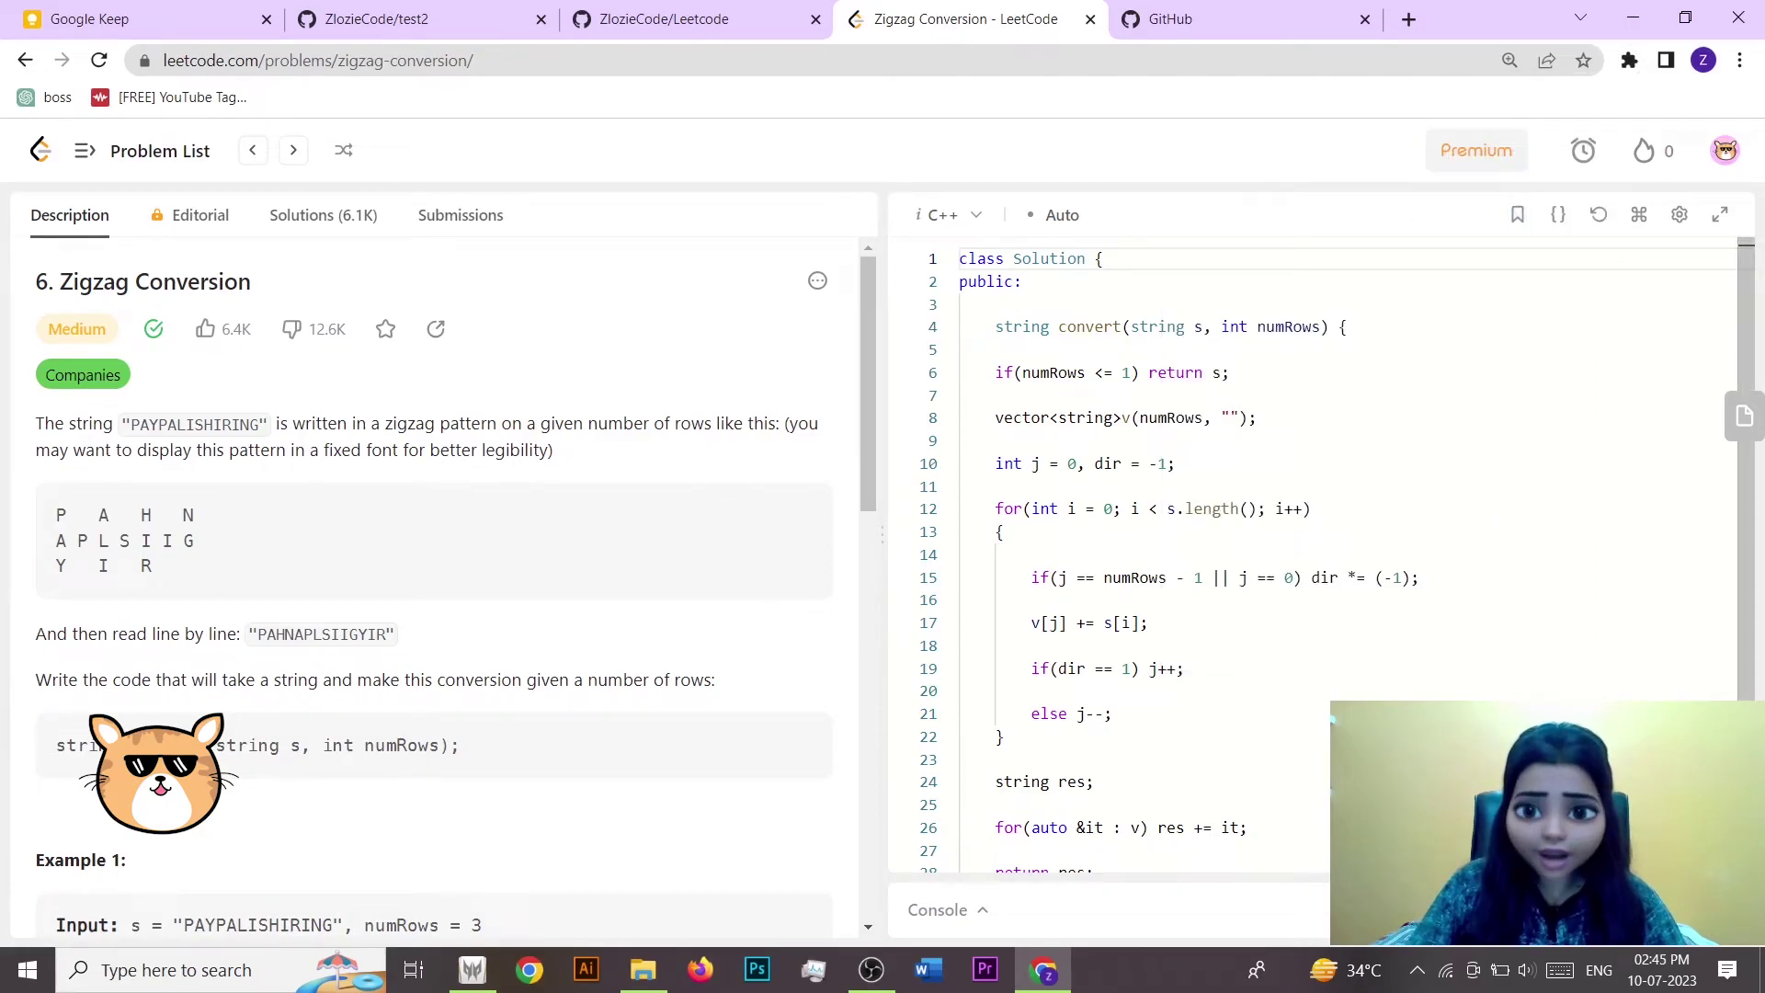
key(ctrl+Return)
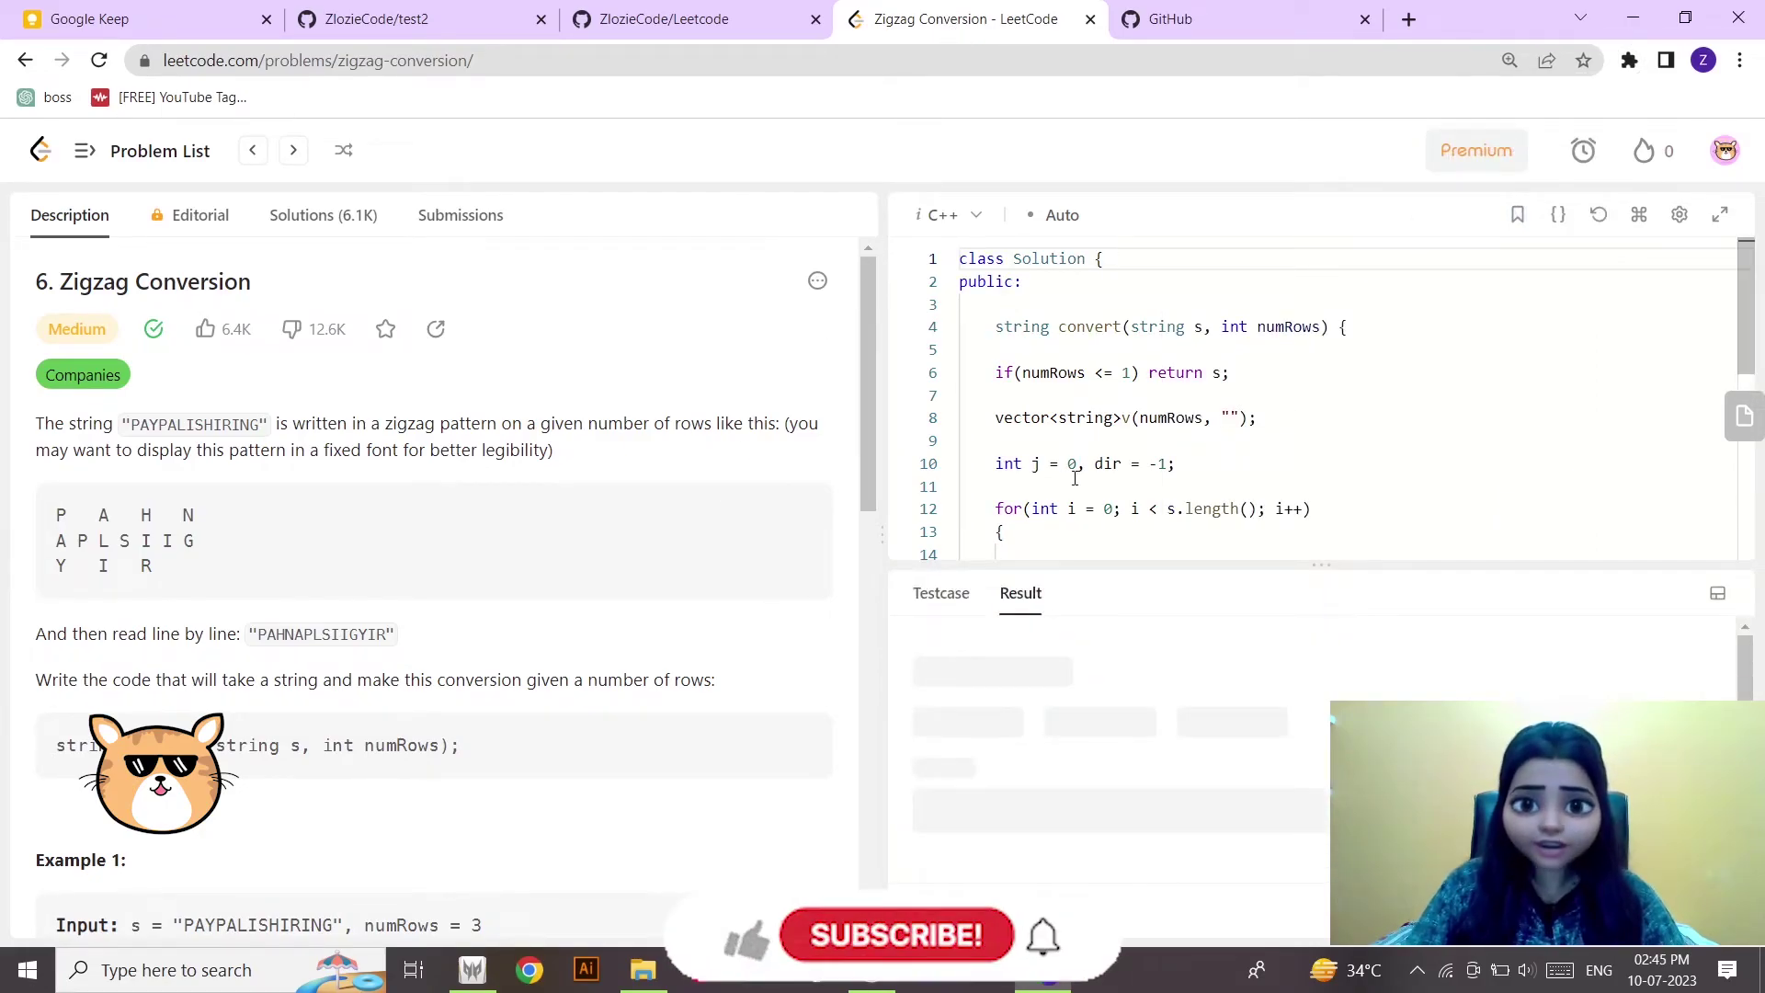